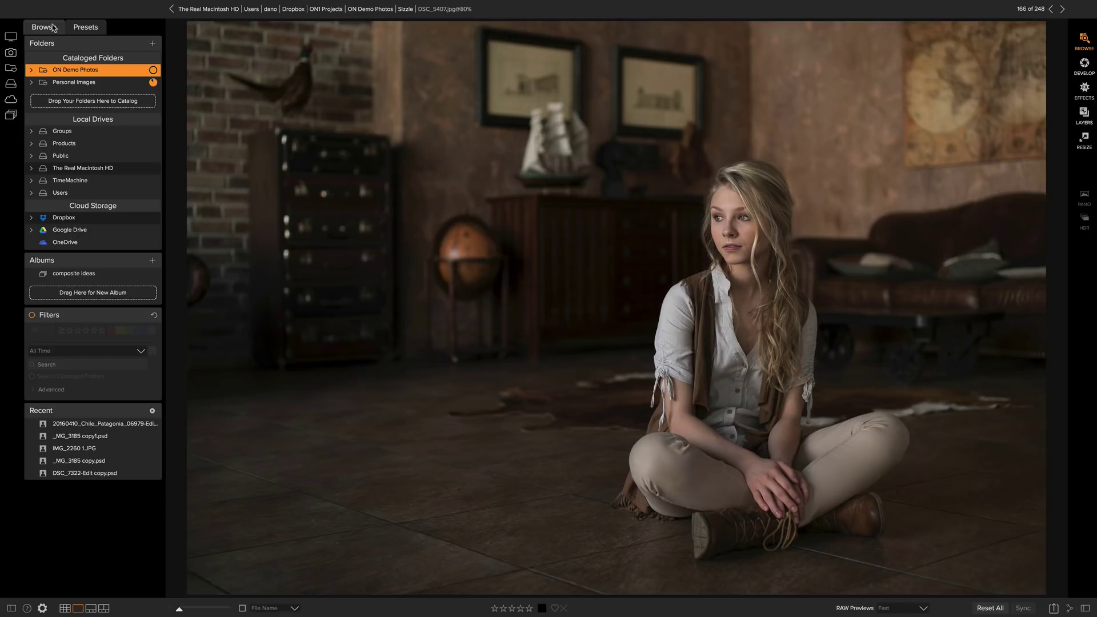
# - Show preset categories, open People and browse its thumbnails from Anime to Tootsie Pop
pyautogui.click(83, 30)
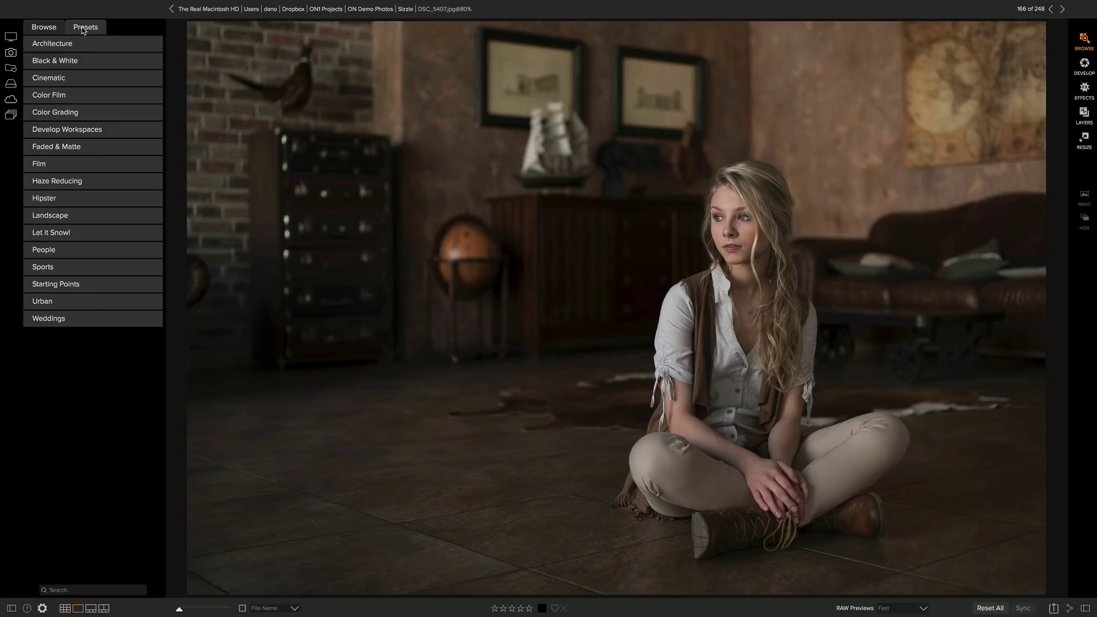
pyautogui.click(59, 253)
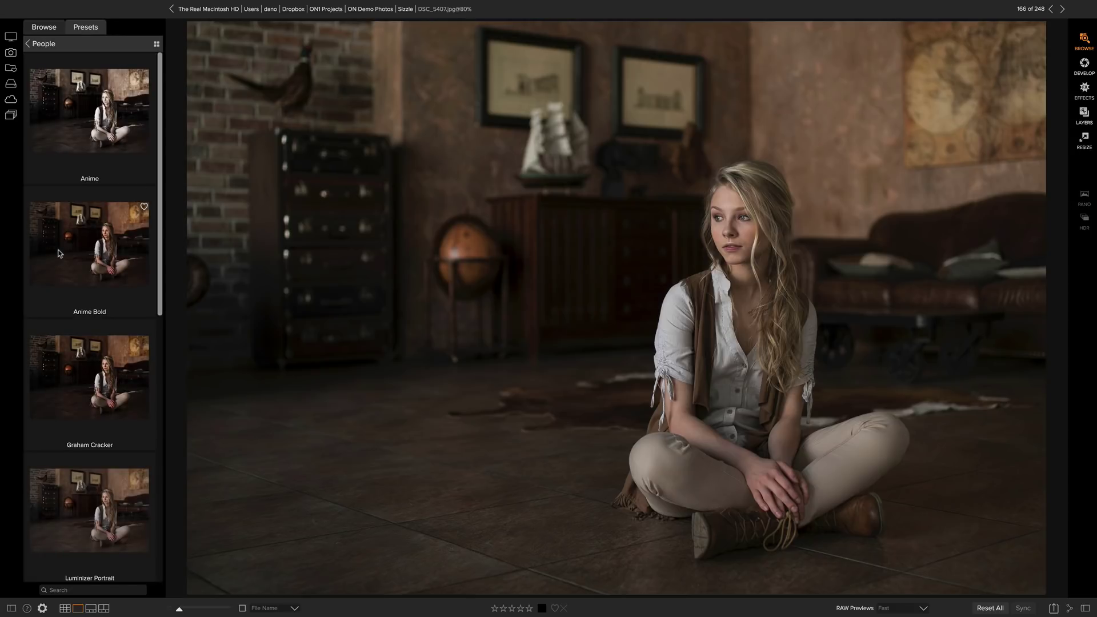
pyautogui.scroll(-6, 59, 253)
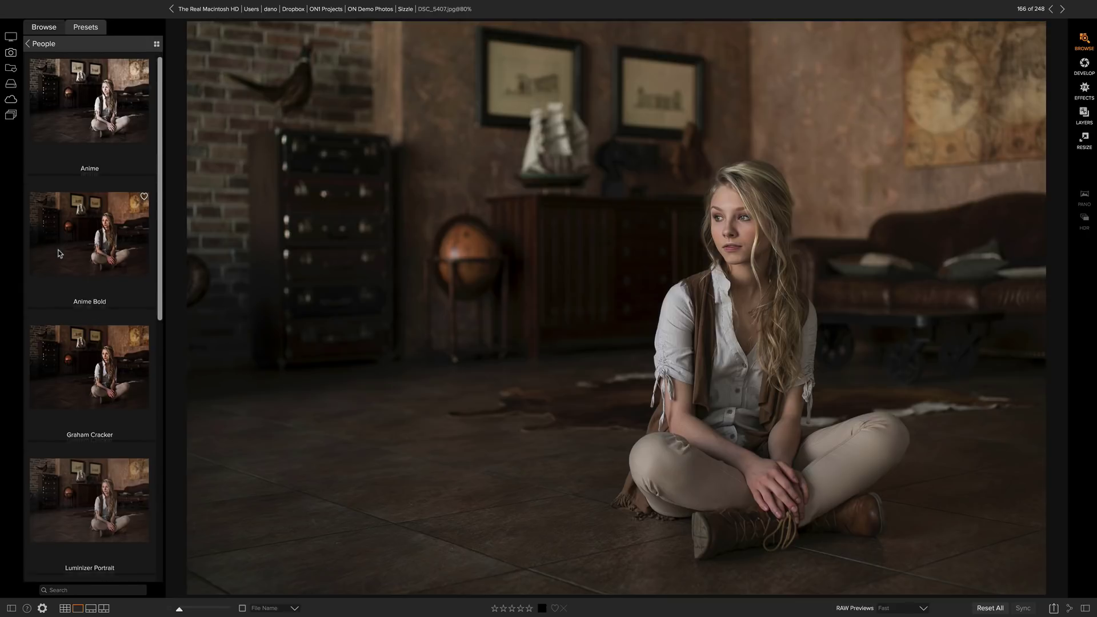
pyautogui.scroll(-4, 59, 253)
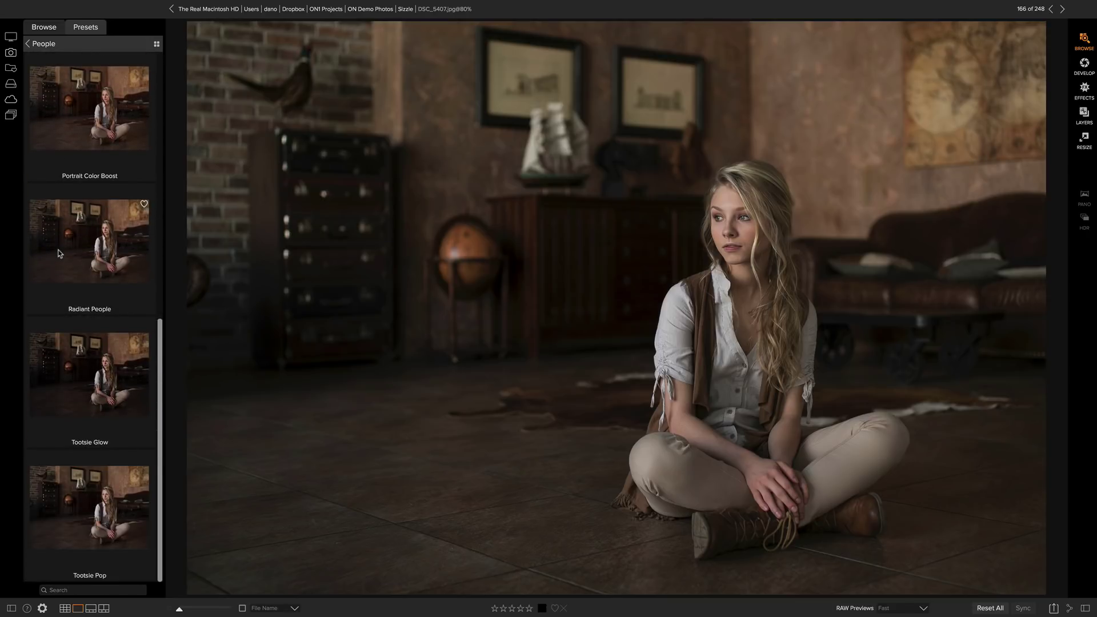
pyautogui.scroll(10, 59, 253)
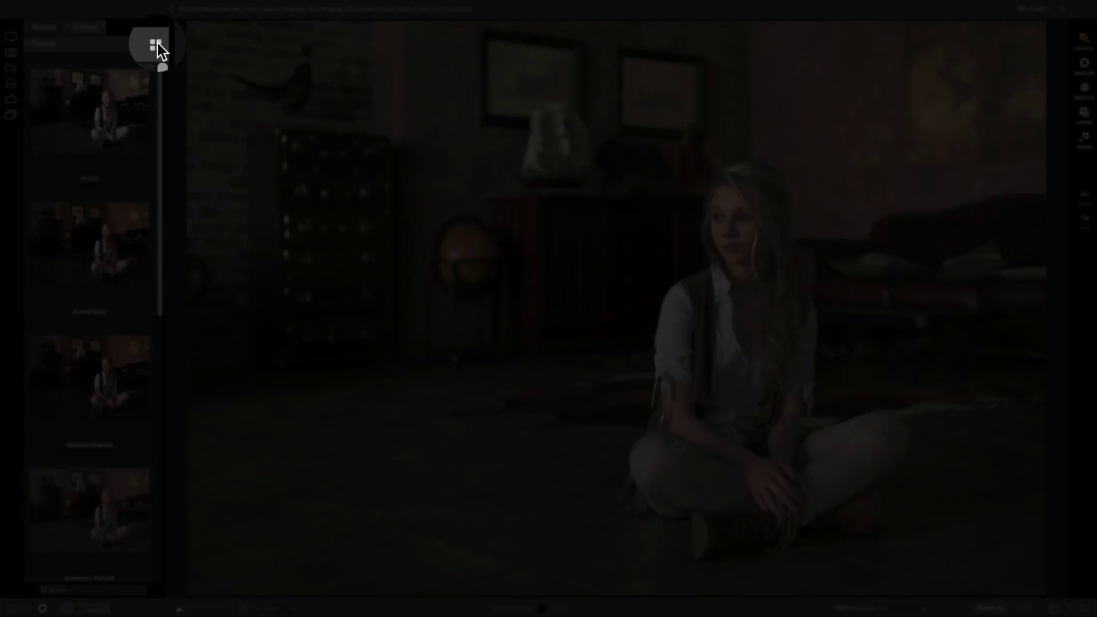
# - Show the People presets as a full-screen grid with larger thumbnails and scroll through them
pyautogui.click(154, 46)
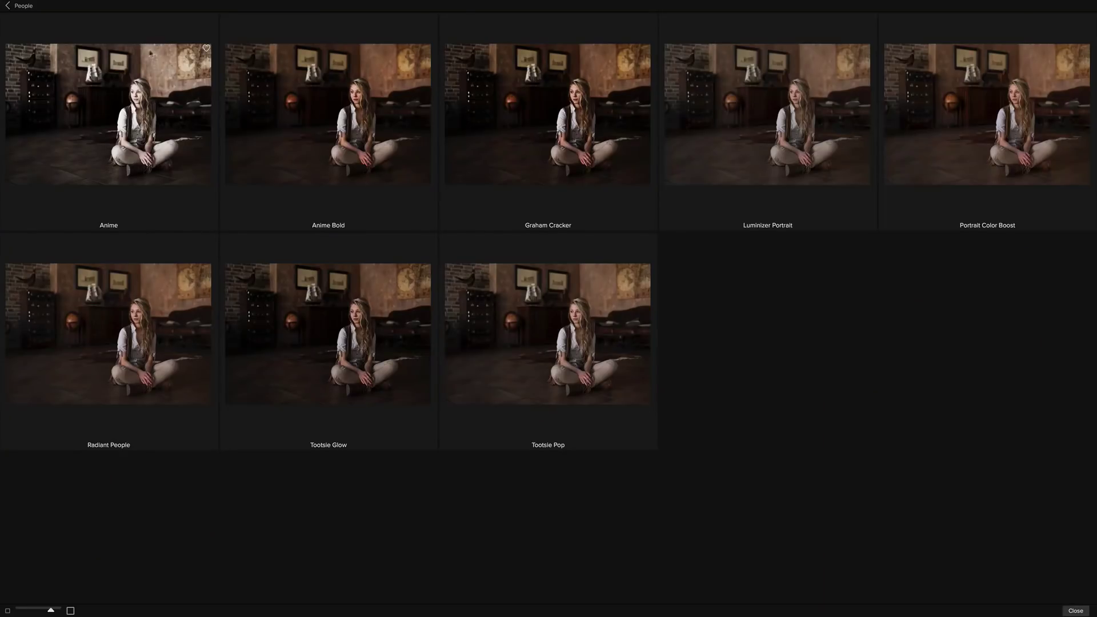
pyautogui.moveTo(52, 610); pyautogui.dragTo(60, 610)
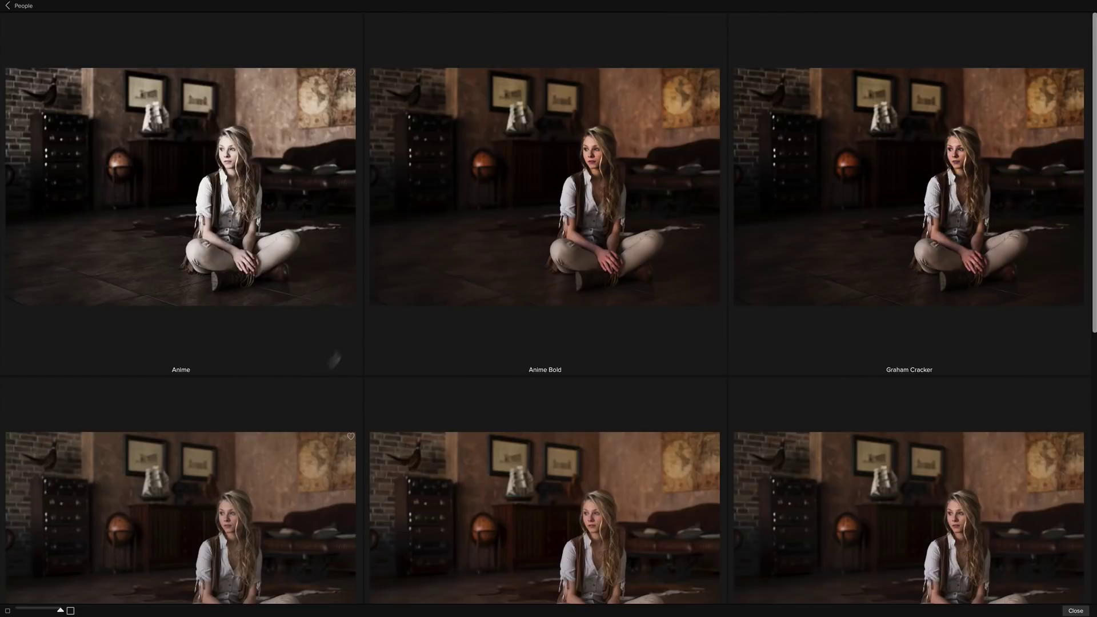
pyautogui.scroll(-4, 349, 318)
pyautogui.scroll(4, 350, 319)
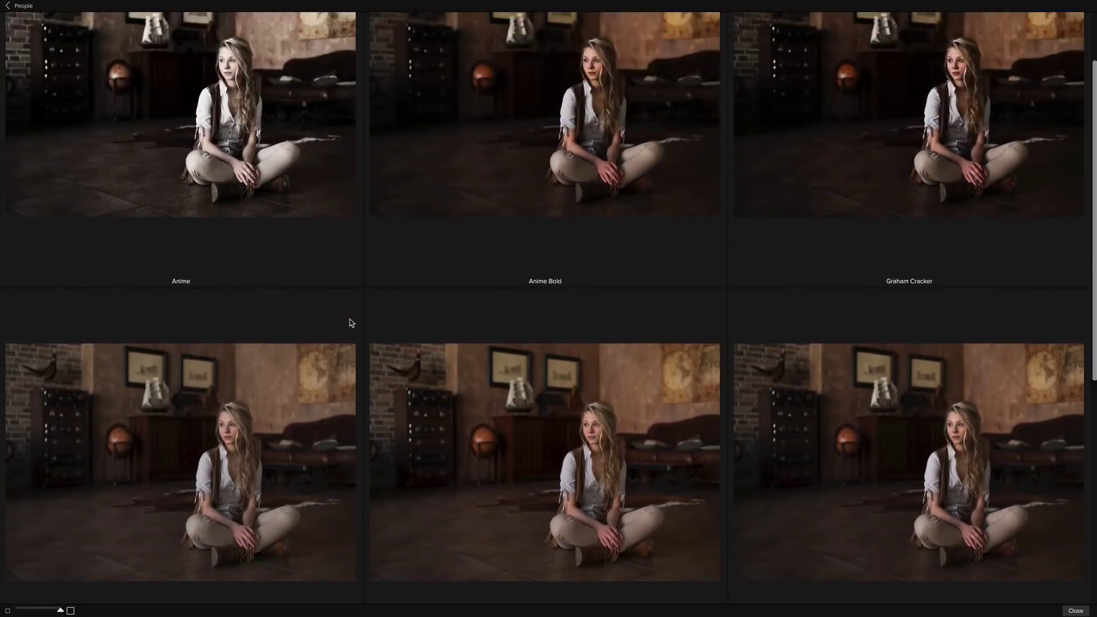
# - Apply the Anime Bold preset, then switch to the Anime preset
pyautogui.click(589, 146)
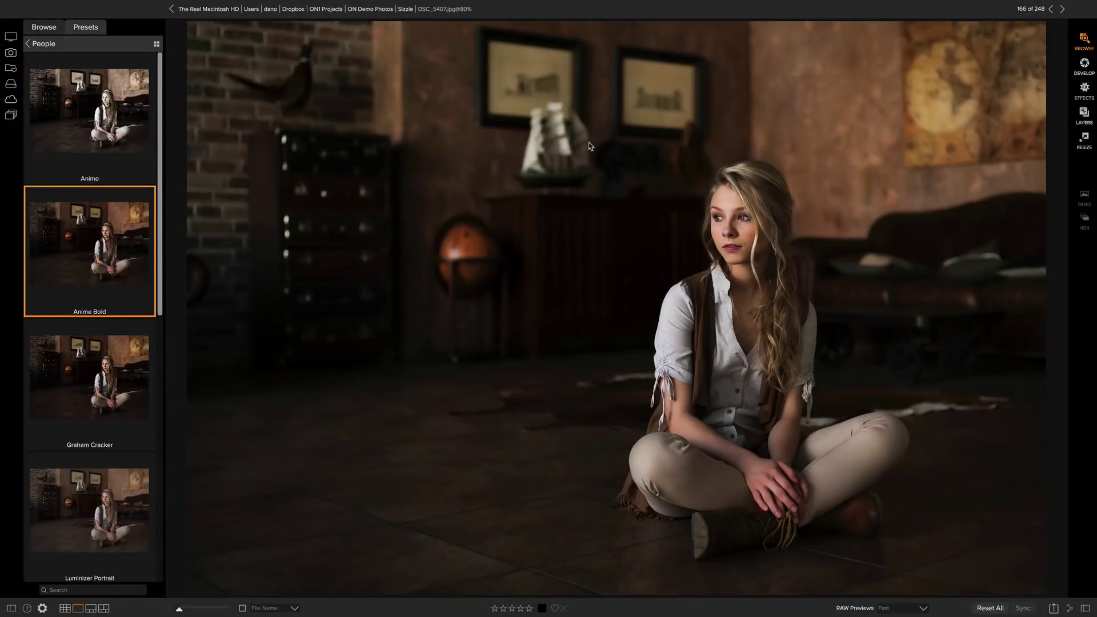
pyautogui.moveTo(133, 243)
pyautogui.click(97, 101)
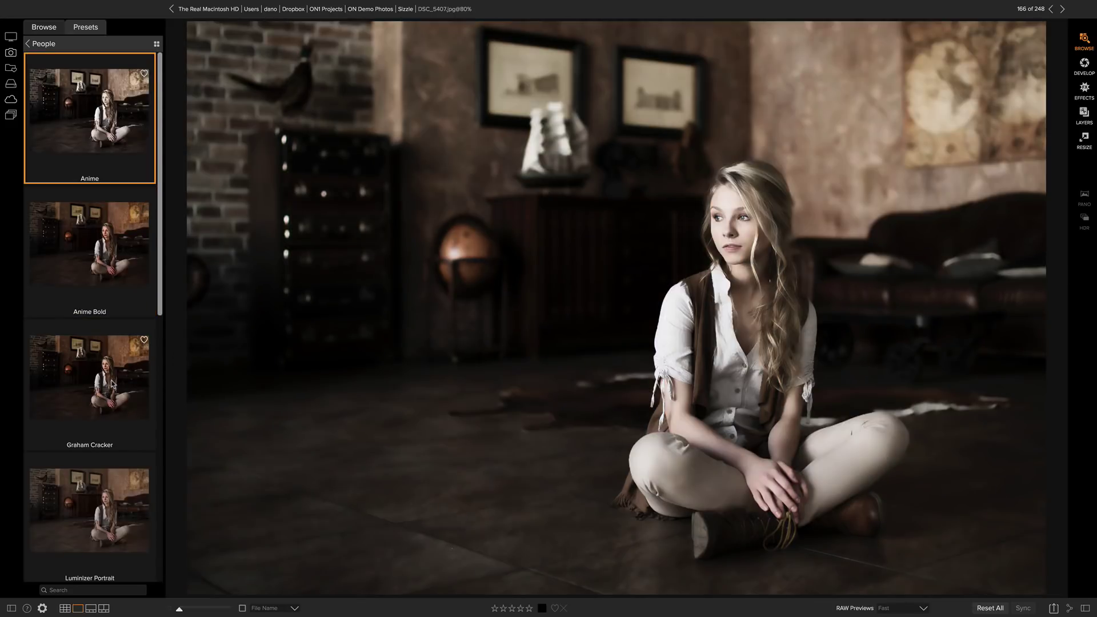
# - Try Graham Cracker, then apply Portrait Color Boost and mark it as a favourite
pyautogui.click(113, 384)
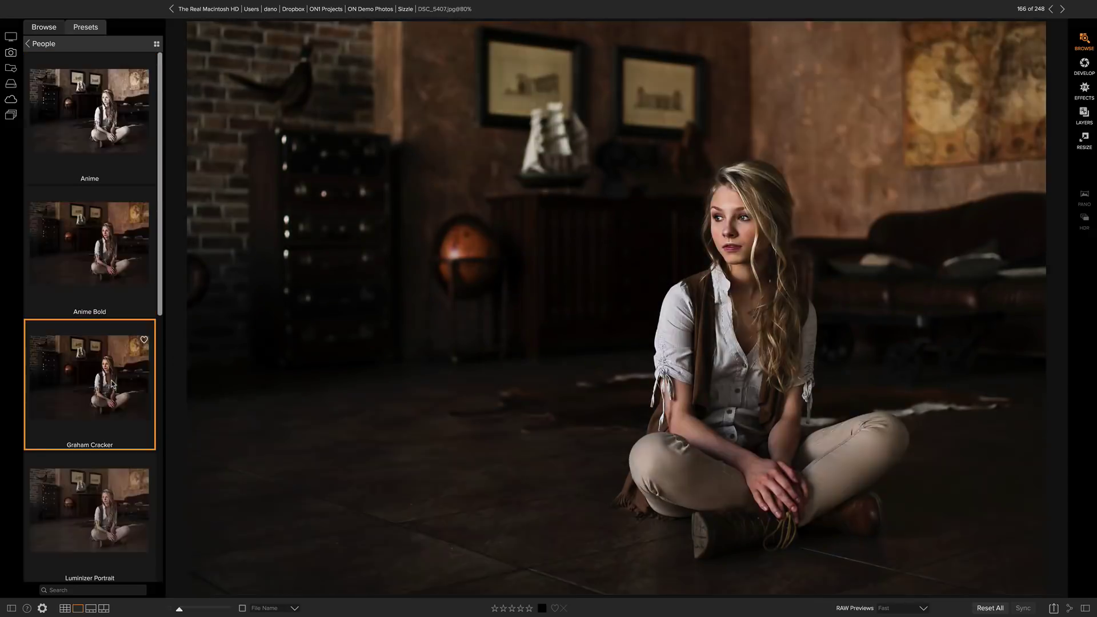
pyautogui.scroll(-3, 113, 384)
pyautogui.click(124, 499)
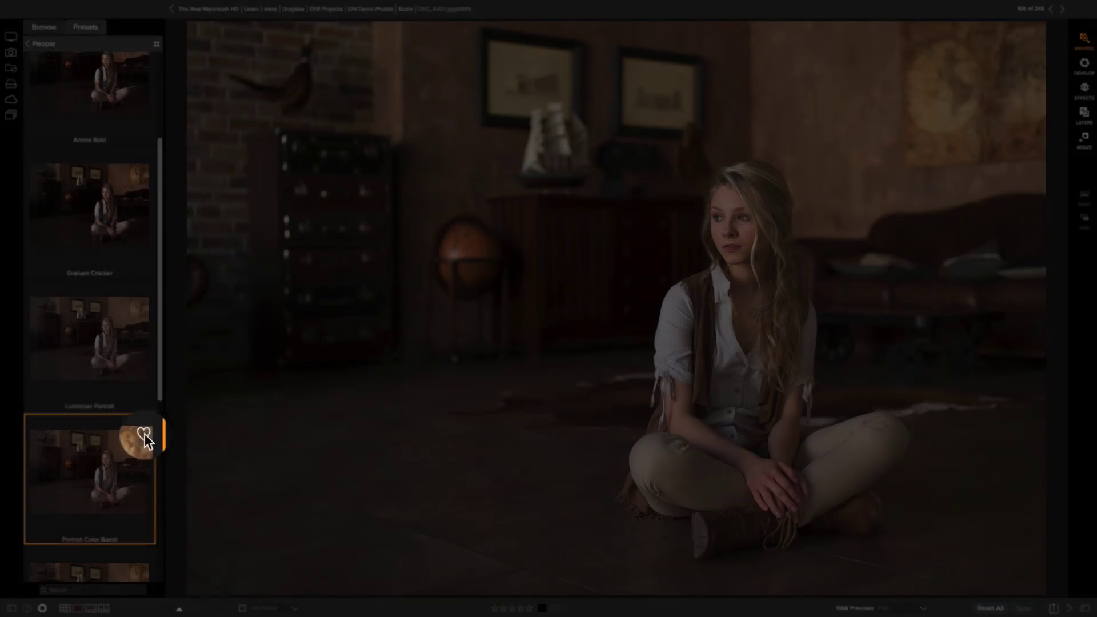
pyautogui.click(145, 434)
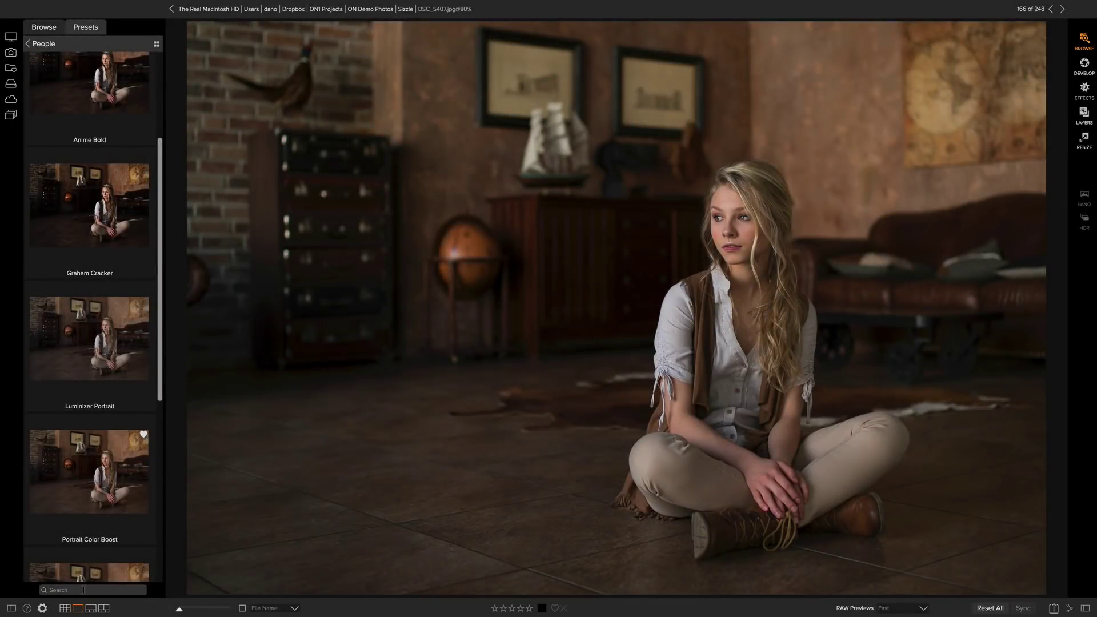
# - Search presets for 'Toot', apply Tootsie Pop, and show its Sharpening and Tone Enhancer filters in Effects
pyautogui.click(83, 590)
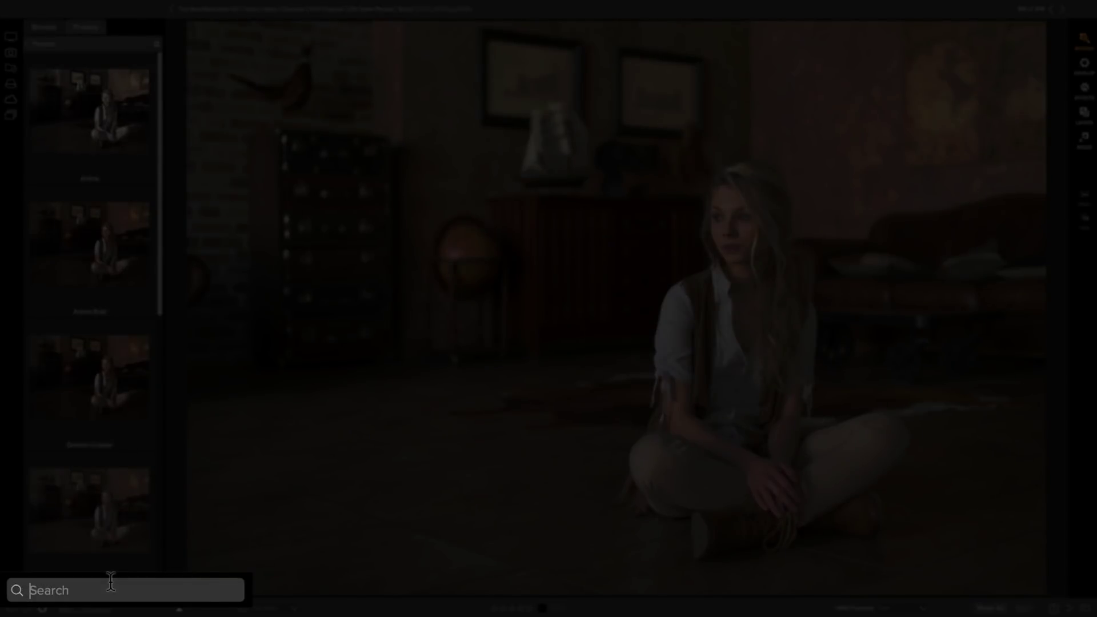
pyautogui.write('Toot')
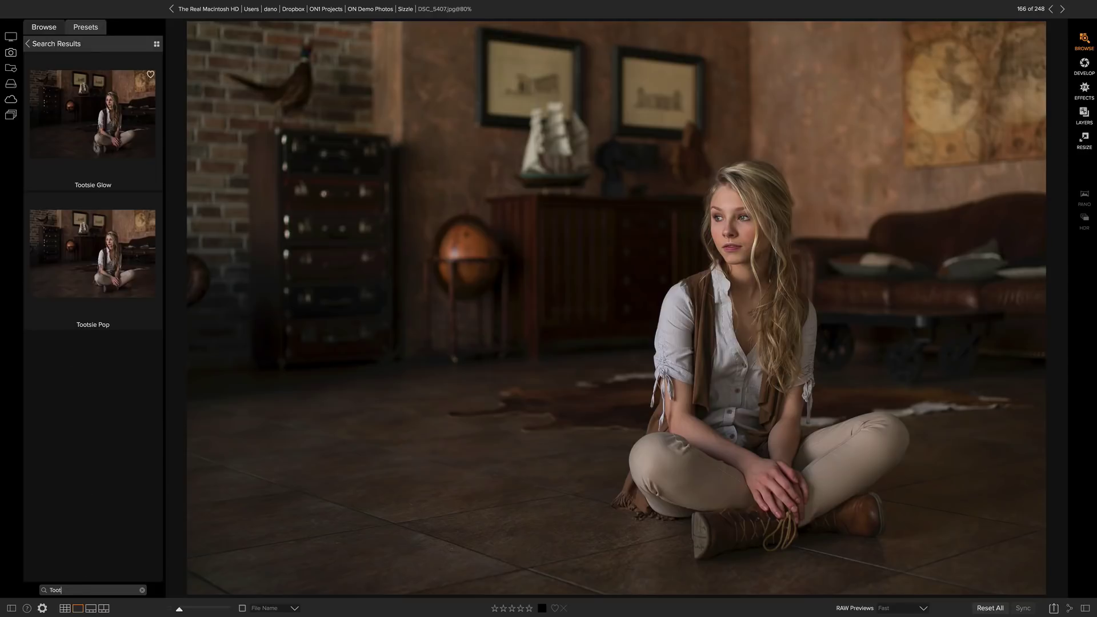
pyautogui.click(93, 268)
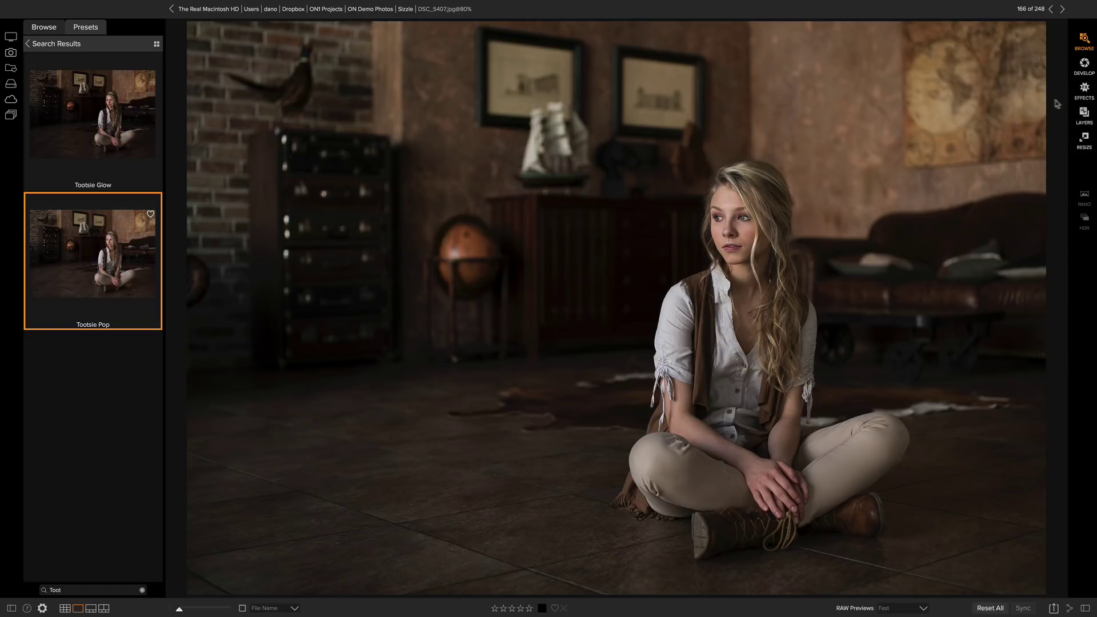
pyautogui.click(1083, 89)
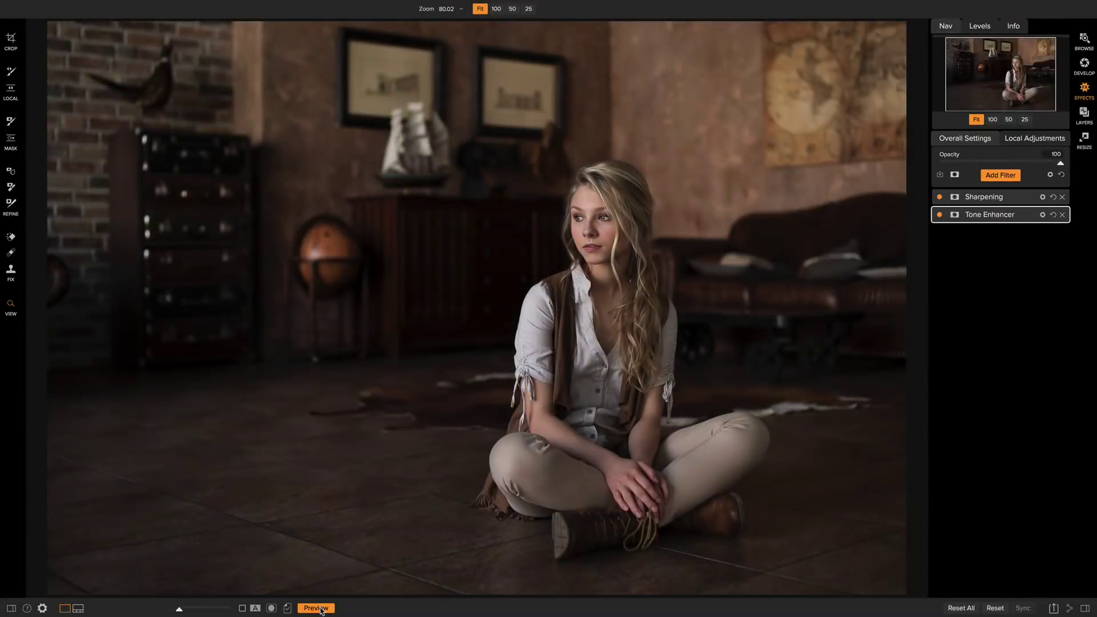
# - Toggle Preview to compare against the original, then expand the Tone Enhancer settings
pyautogui.click(317, 608)
pyautogui.click(321, 609)
pyautogui.click(321, 609)
pyautogui.click(321, 609)
pyautogui.click(1000, 216)
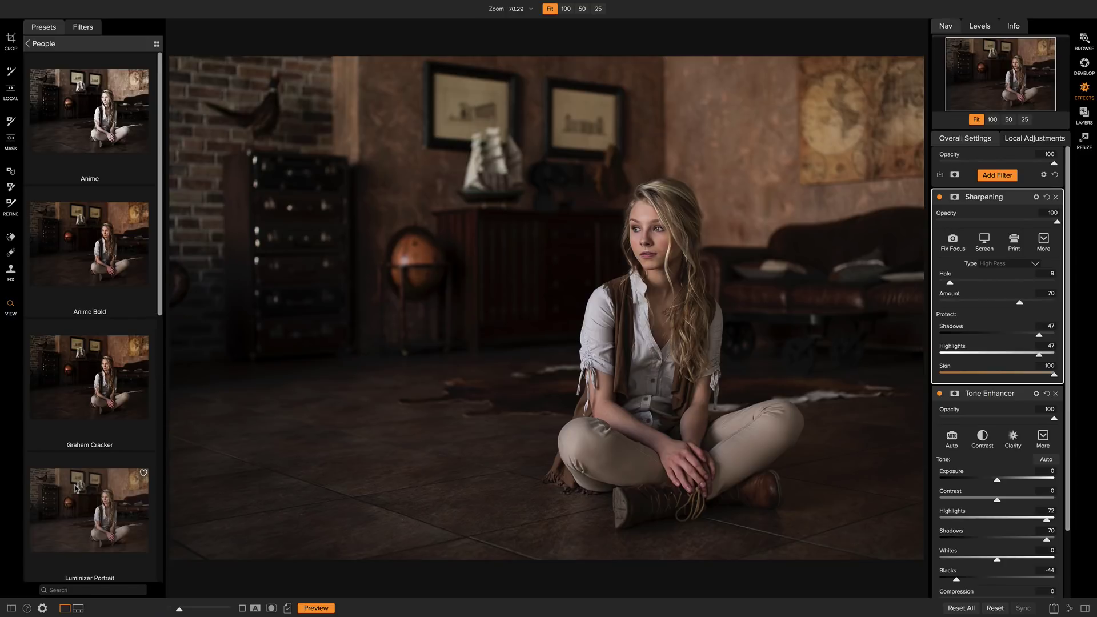
# - Insert the Cool Blue preset from Color Grading on top of the existing portrait filters
pyautogui.click(52, 45)
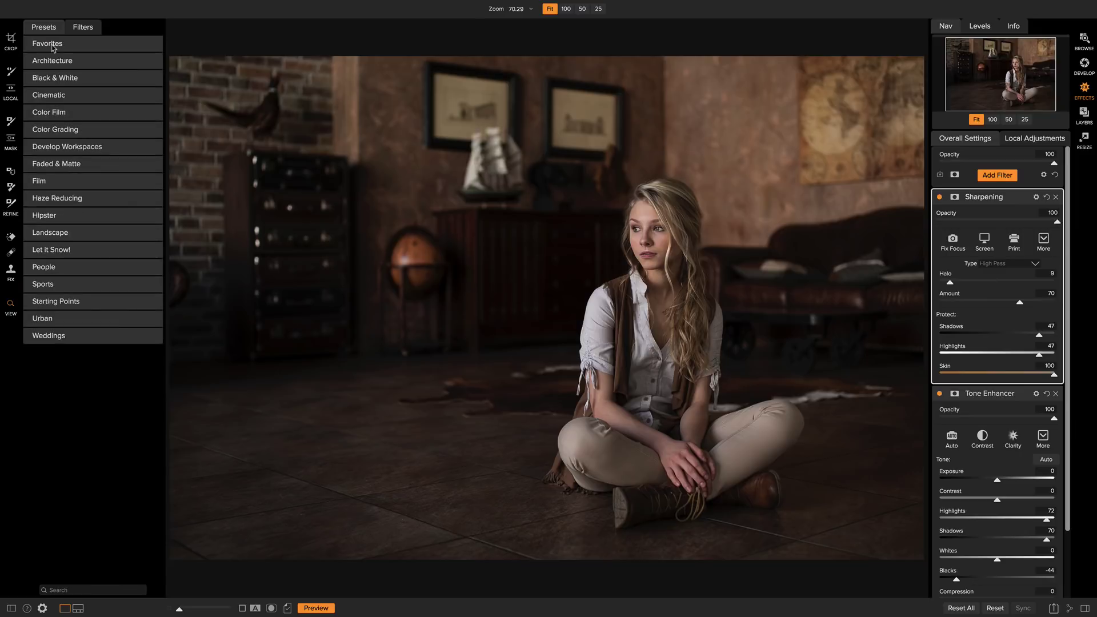
pyautogui.click(59, 132)
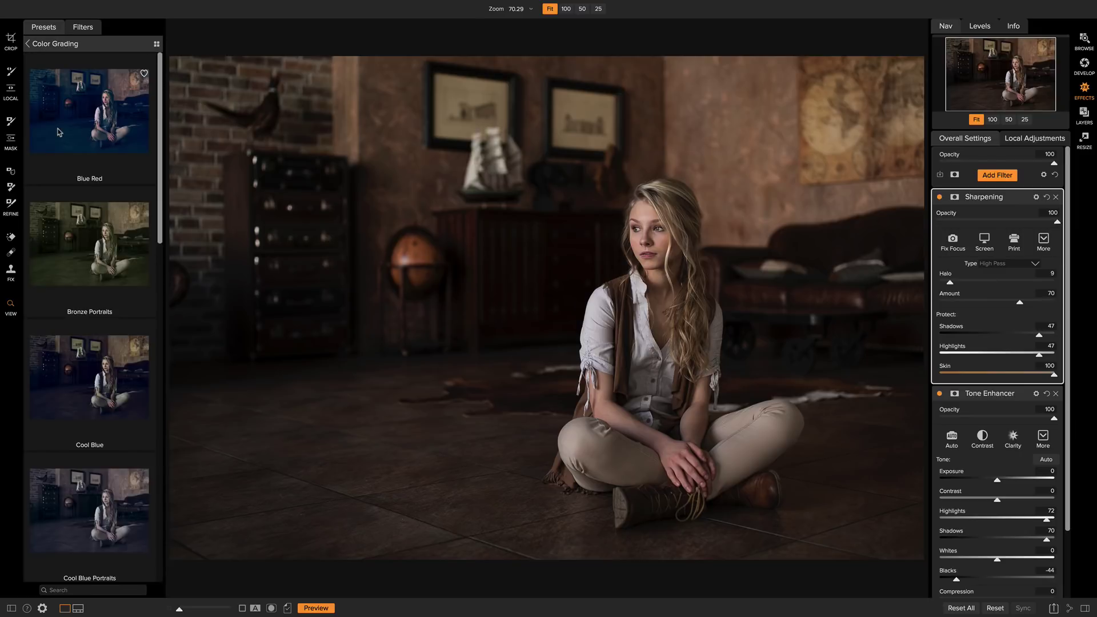
pyautogui.scroll(-3, 69, 174)
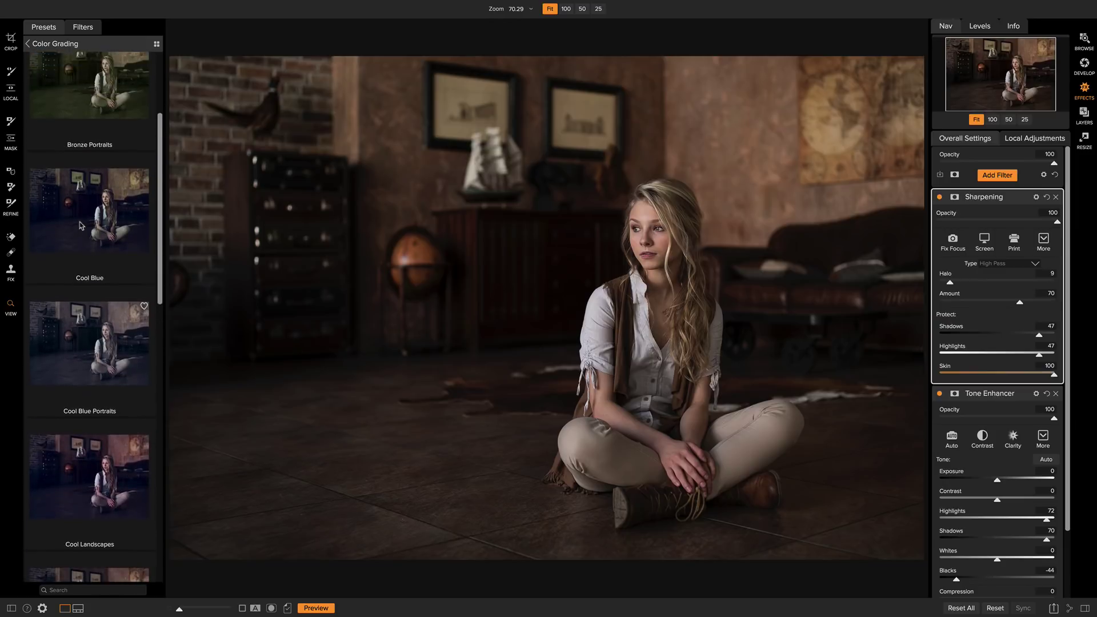
pyautogui.rightClick(78, 214)
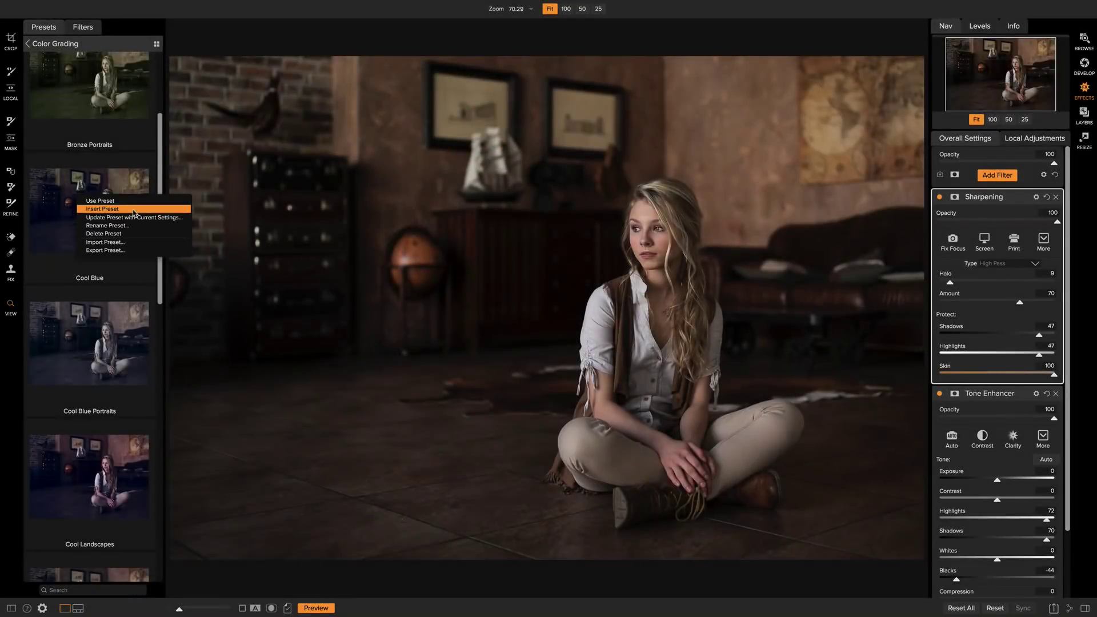
pyautogui.click(133, 209)
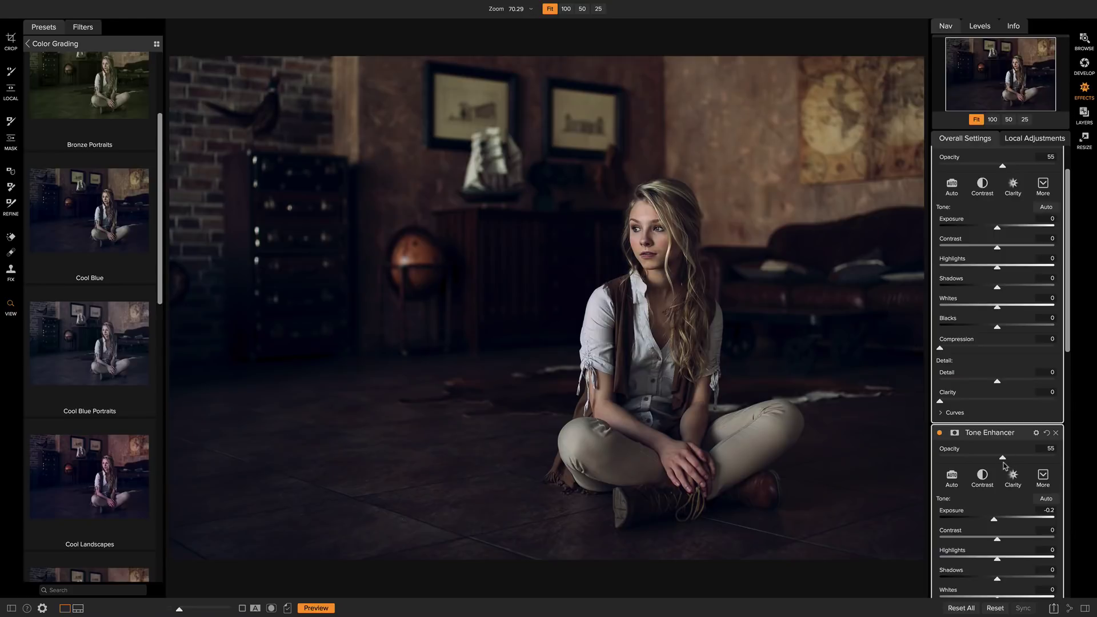
pyautogui.scroll(-1, 1003, 463)
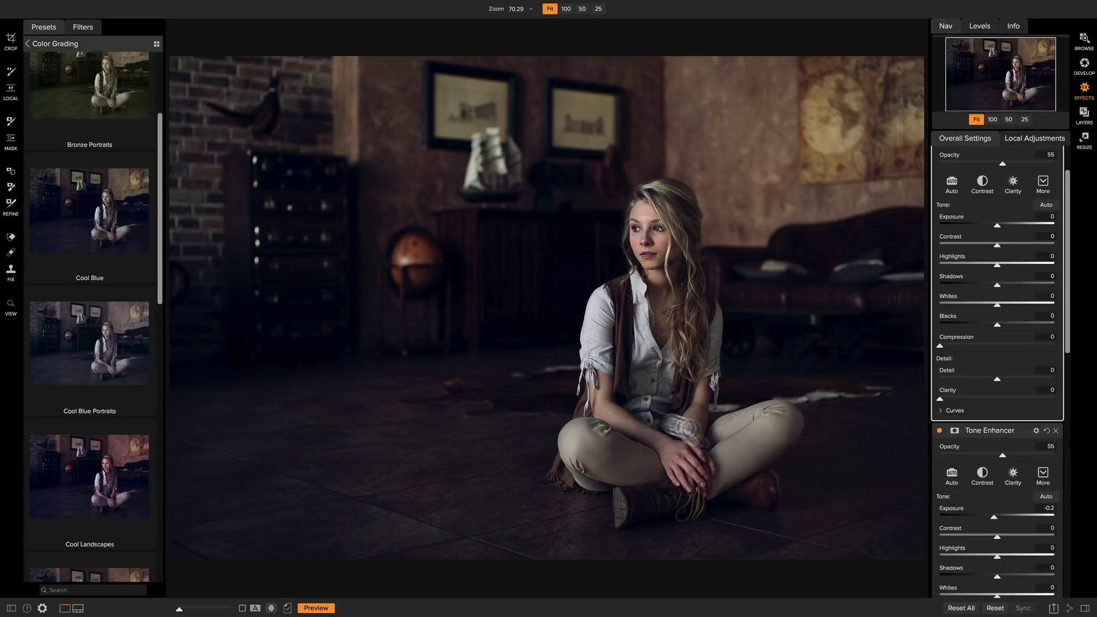
pyautogui.click(211, 5)
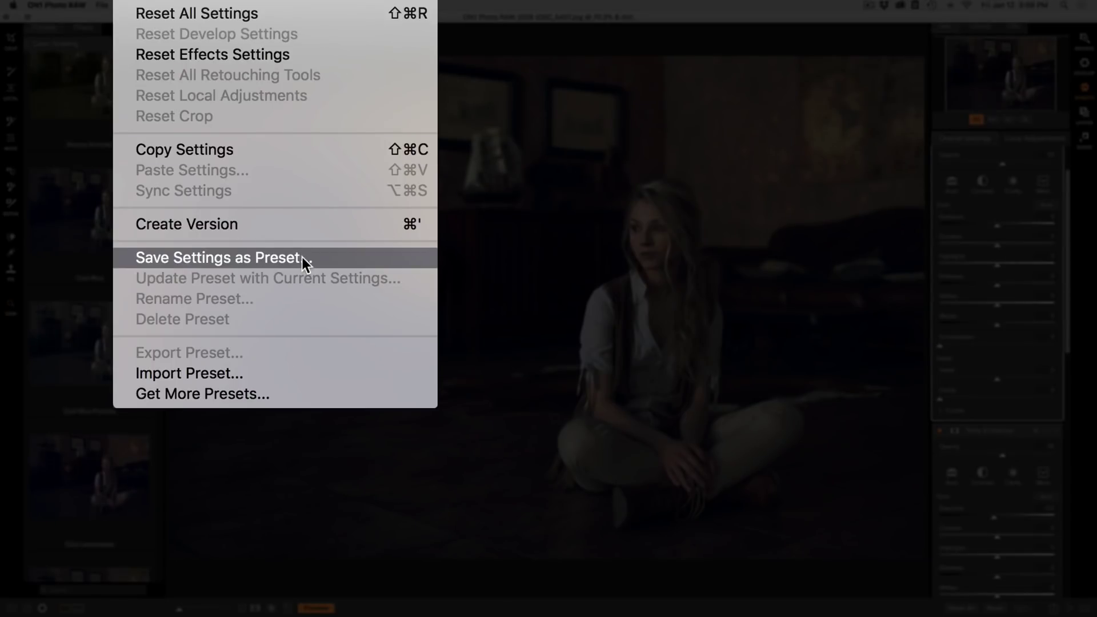
# - Save settings as a new preset named 'My Cool Portrait' in the People category
pyautogui.click(298, 232)
pyautogui.write('M')
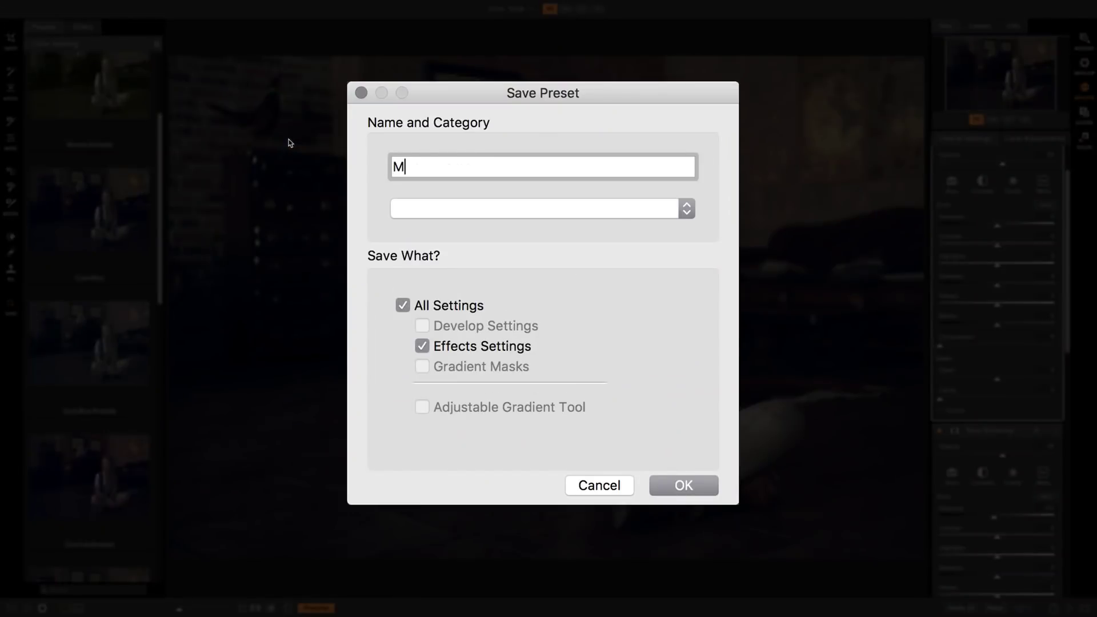
pyautogui.write('y Cool Portrait')
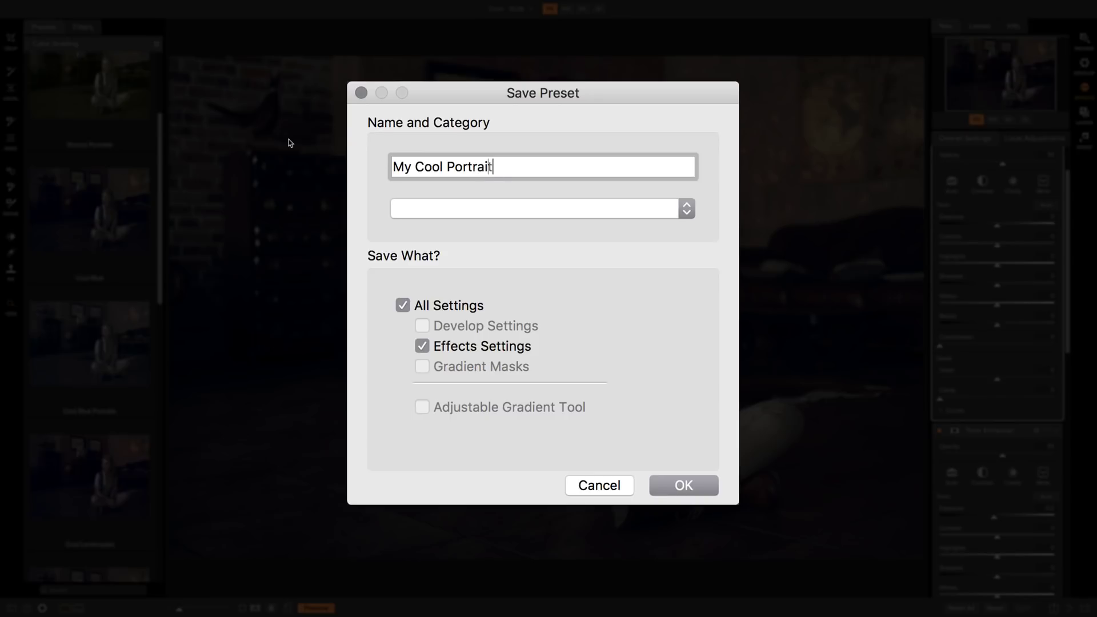
pyautogui.press('Tab')
pyautogui.press('space')
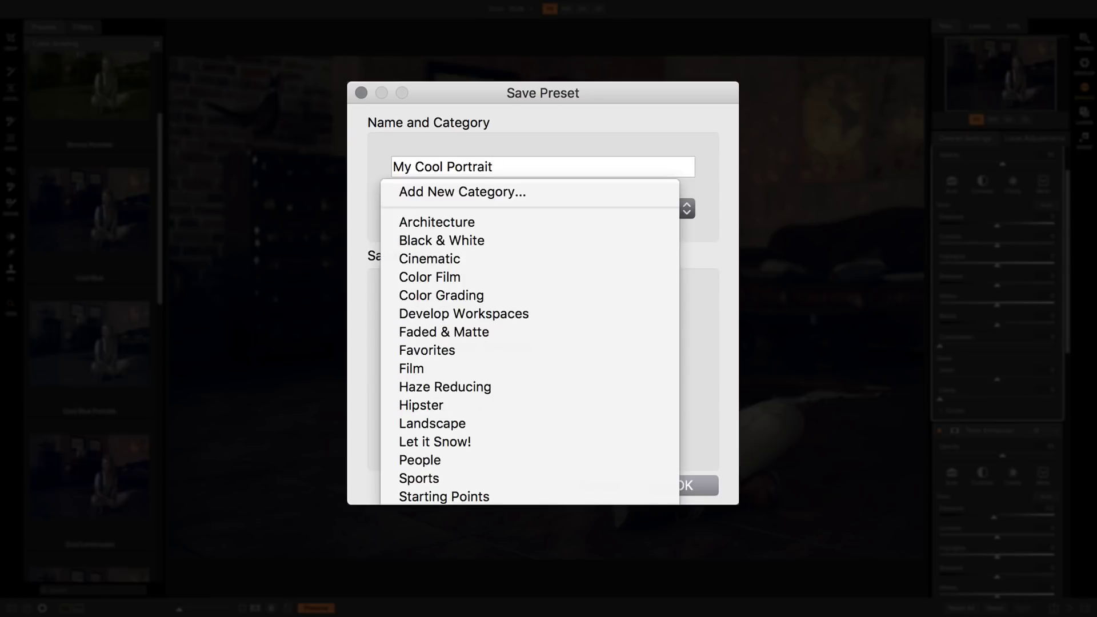
pyautogui.click(458, 460)
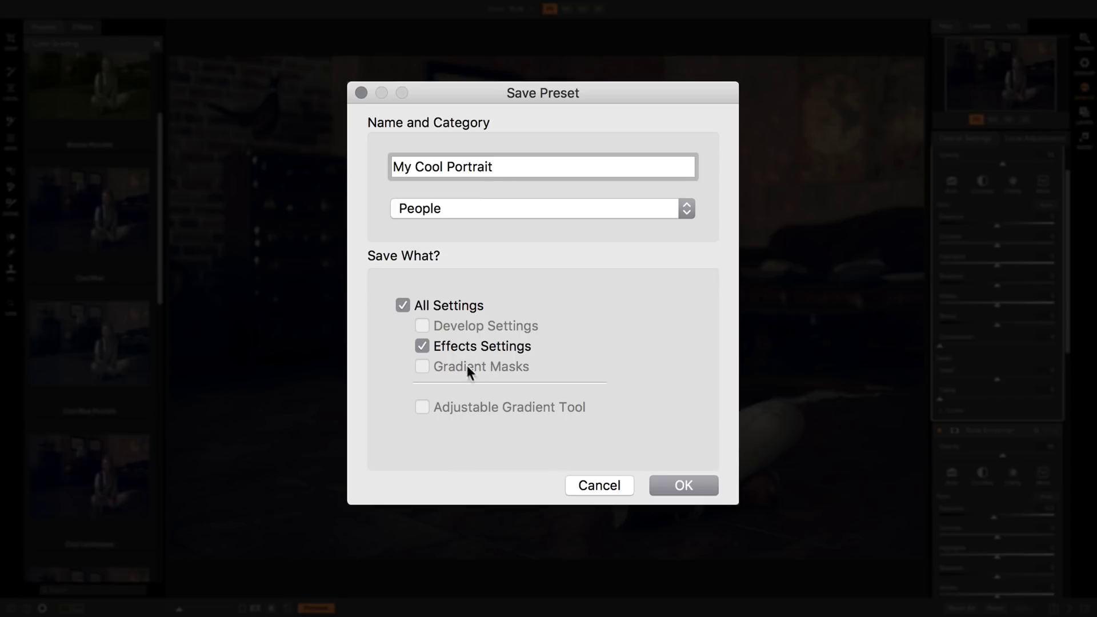